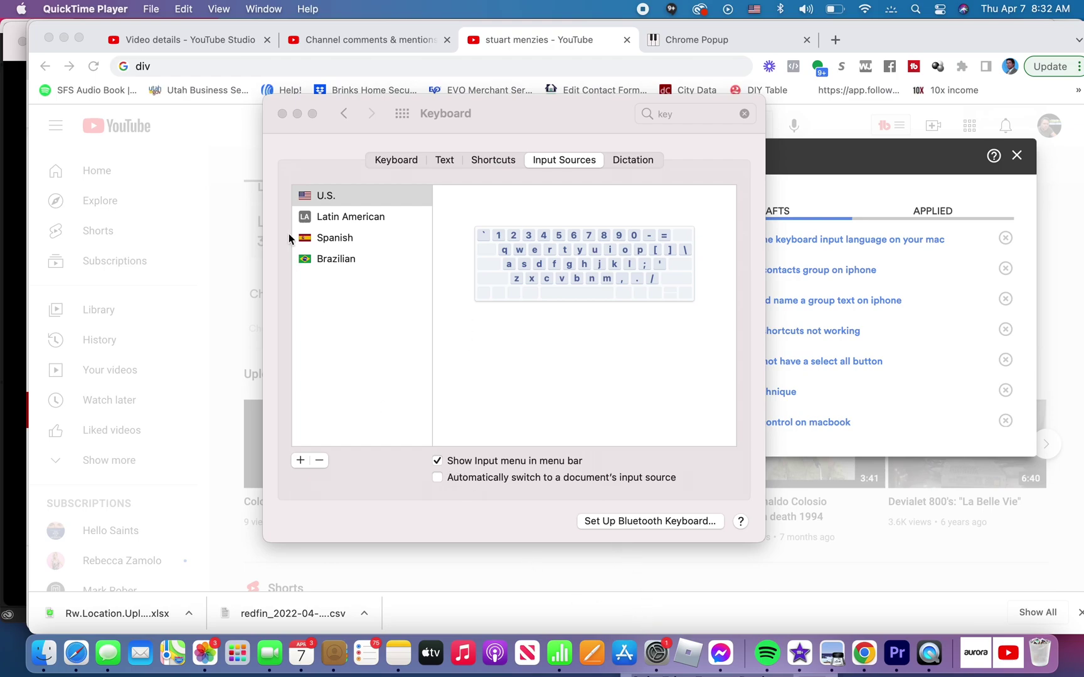
# Close the Keyboard window and reopen System Preferences from the Apple menu.
pyautogui.click(282, 113)
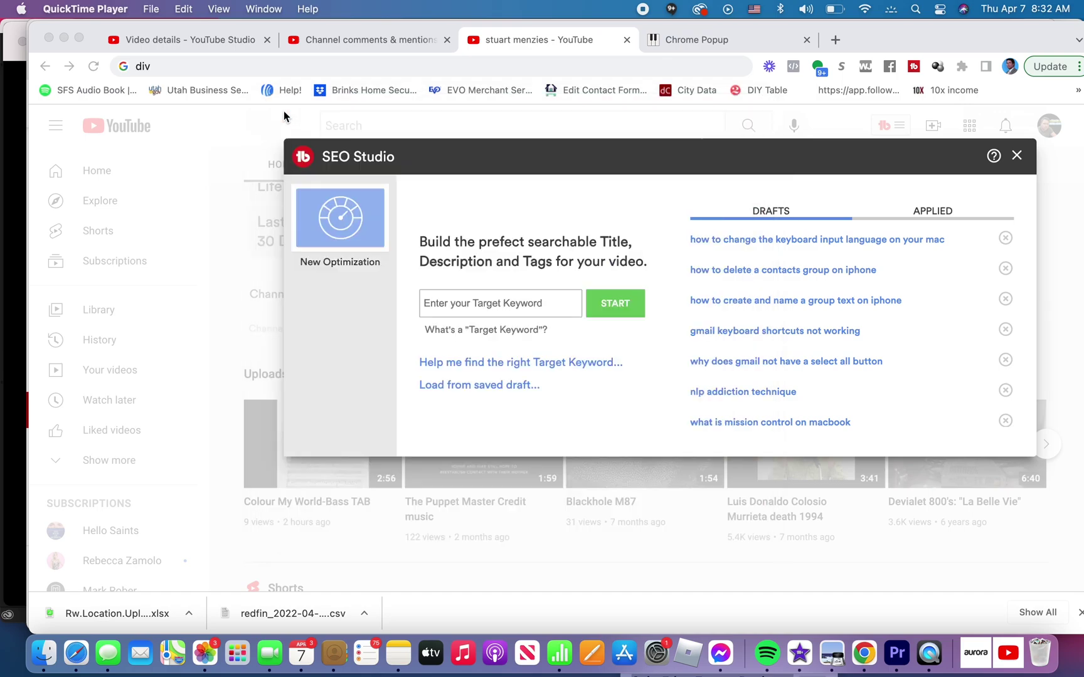
pyautogui.click(23, 9)
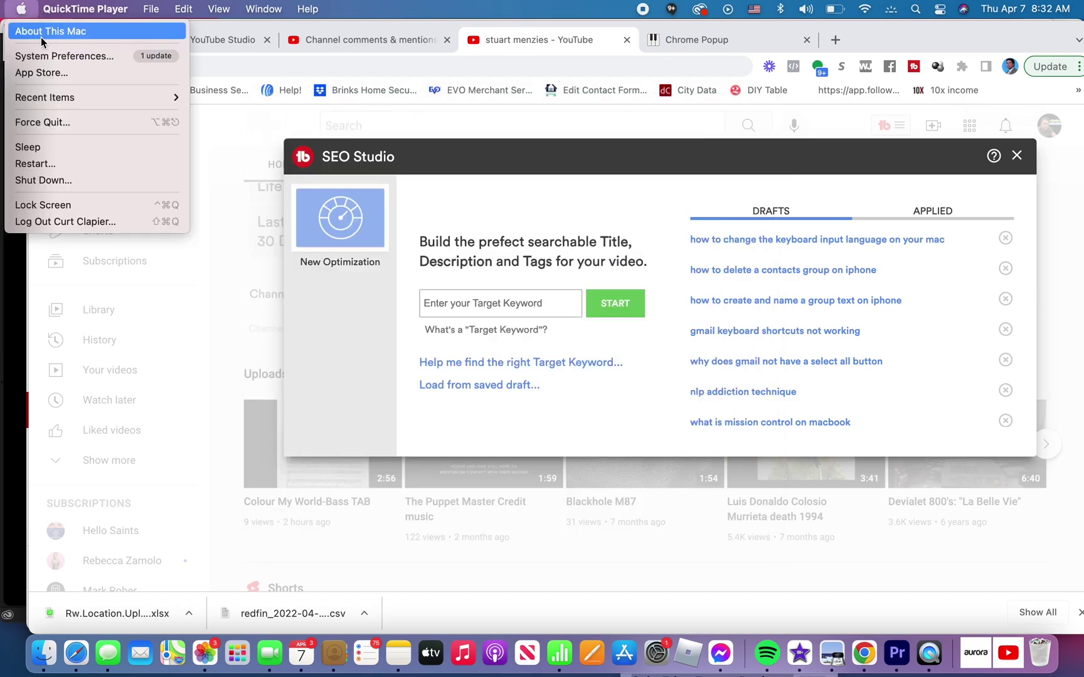
pyautogui.click(49, 55)
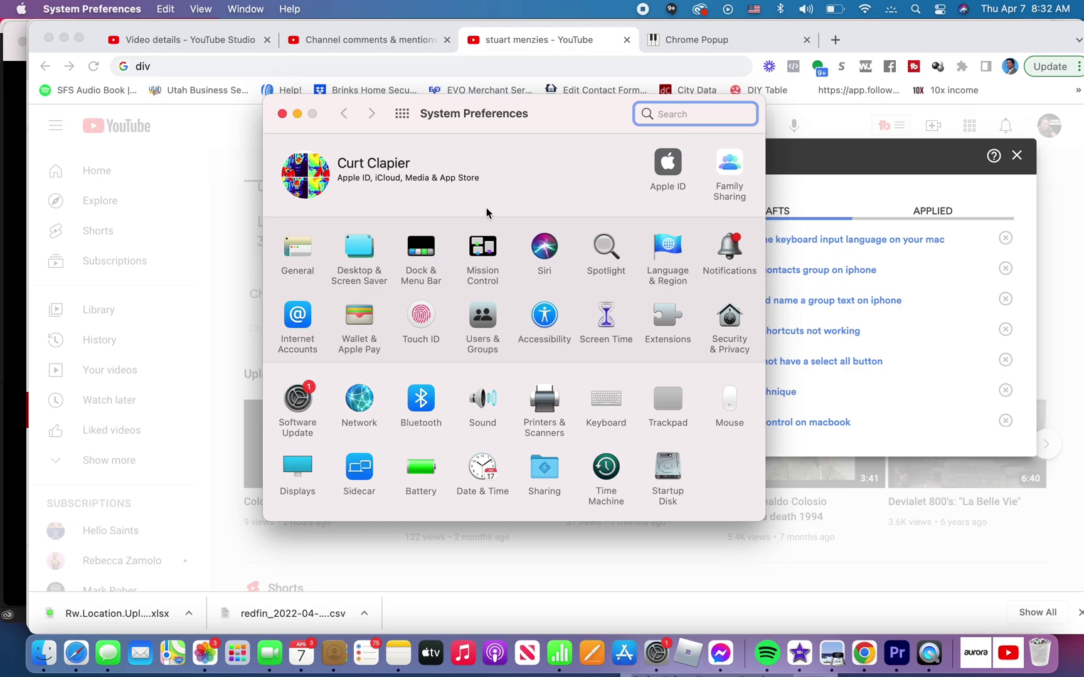
# Search 'key' to reach Keyboard's Input Sources list showing U.S., Latin American, Spanish, Brazilian.
pyautogui.click(604, 404)
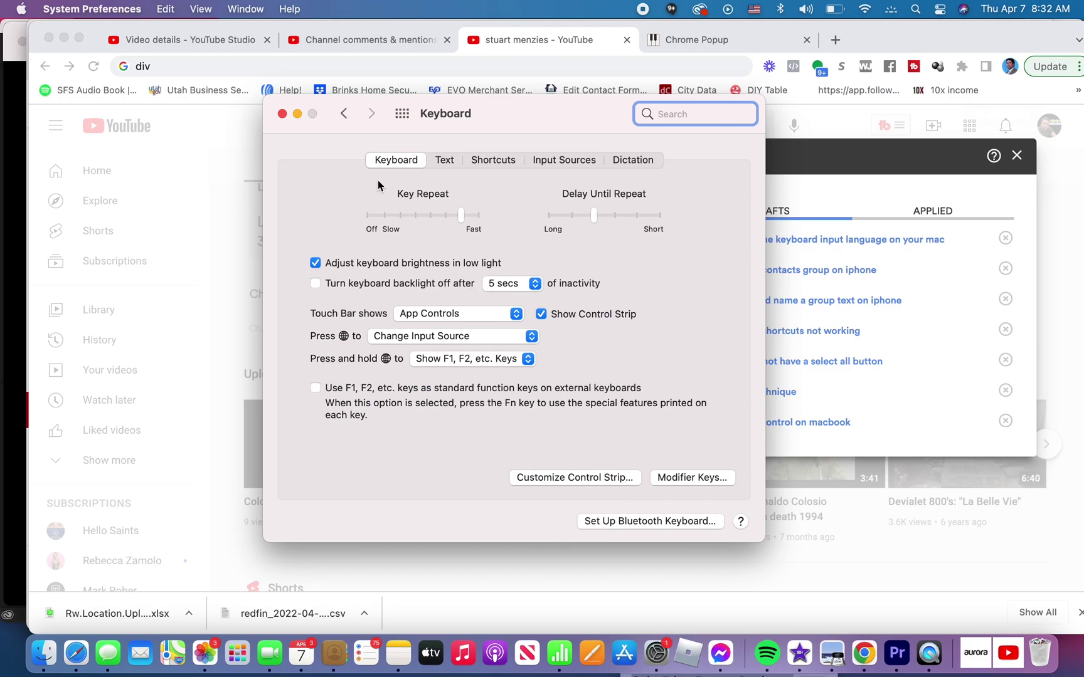
pyautogui.click(342, 115)
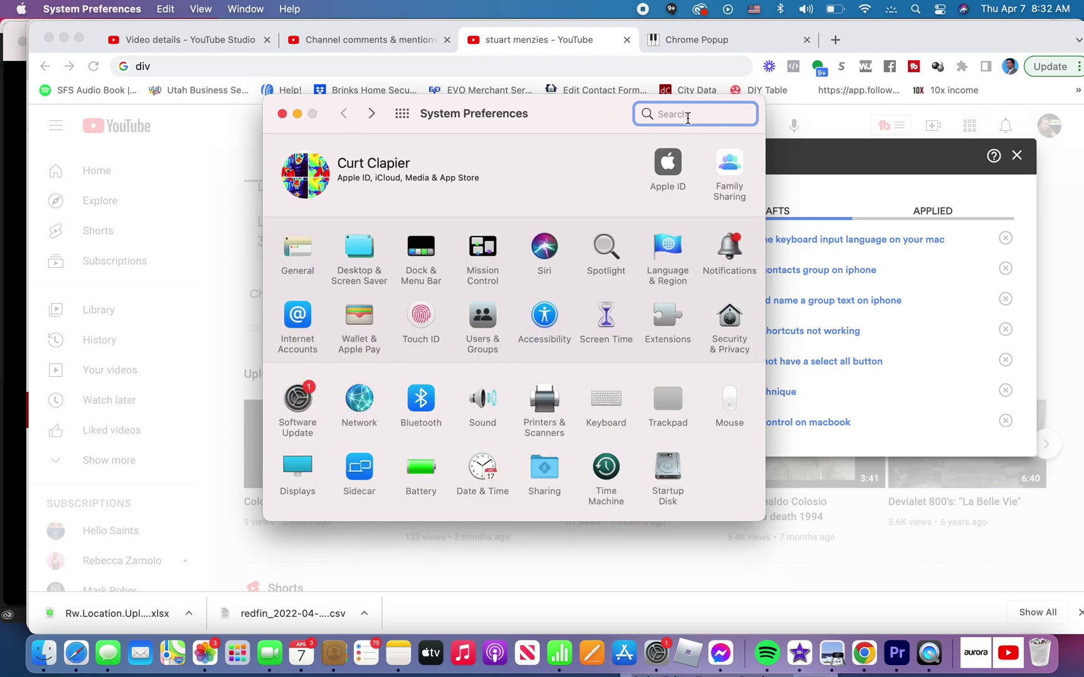
pyautogui.write('key')
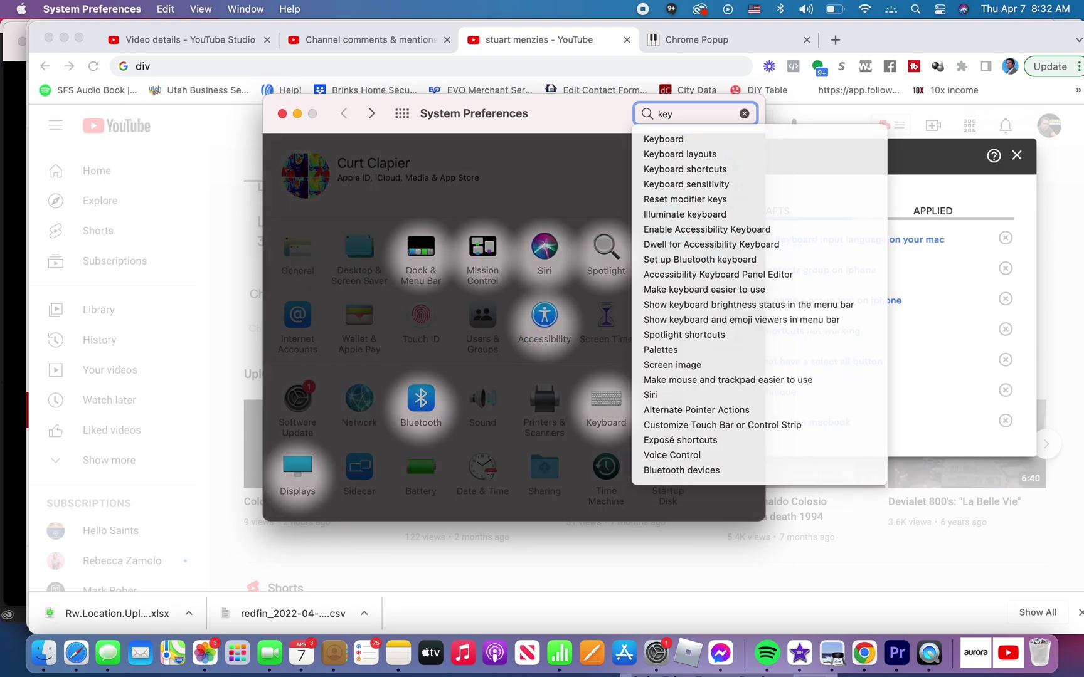
pyautogui.click(609, 406)
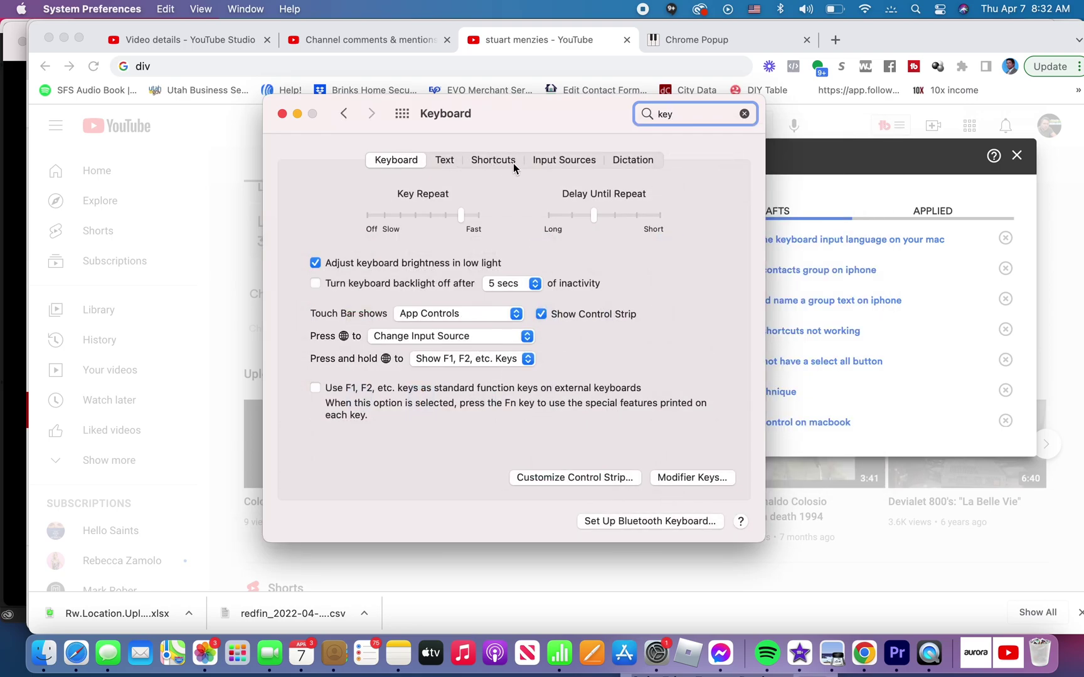
pyautogui.click(566, 162)
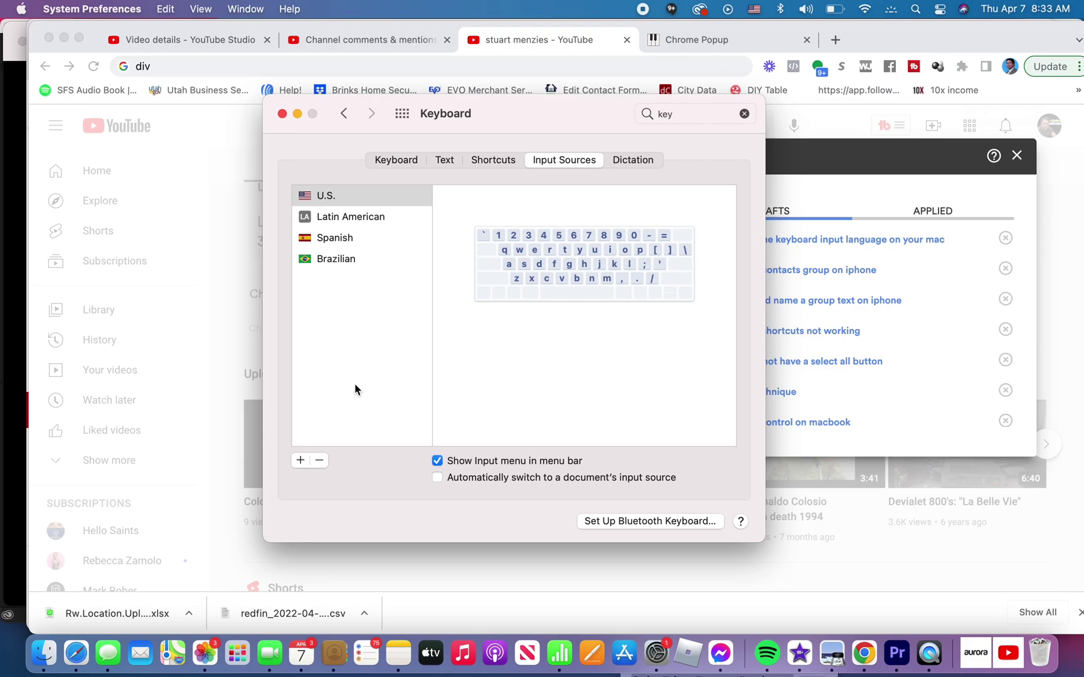
# Add the standard French layout as a keyboard input source.
pyautogui.click(300, 461)
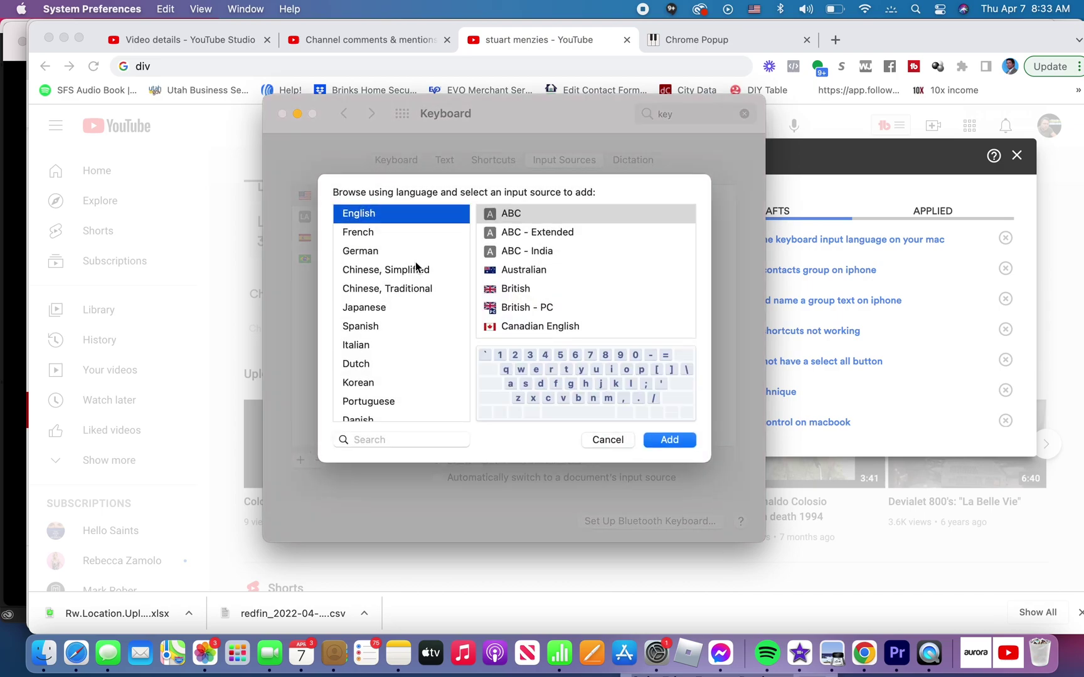
pyautogui.click(399, 235)
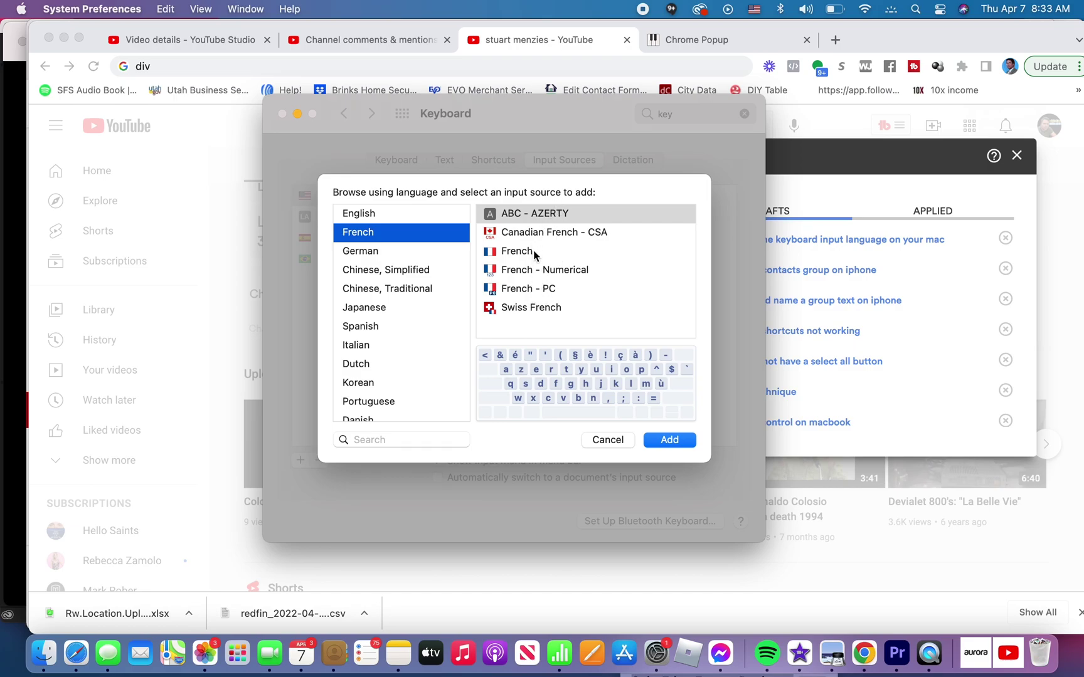
pyautogui.click(533, 250)
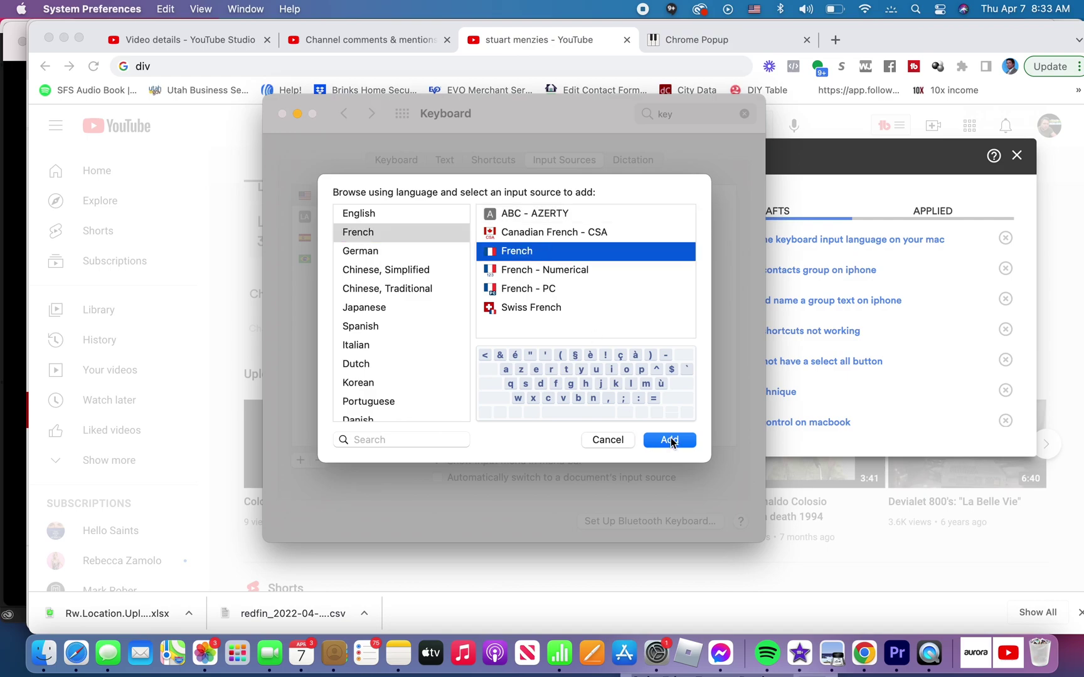
pyautogui.click(668, 442)
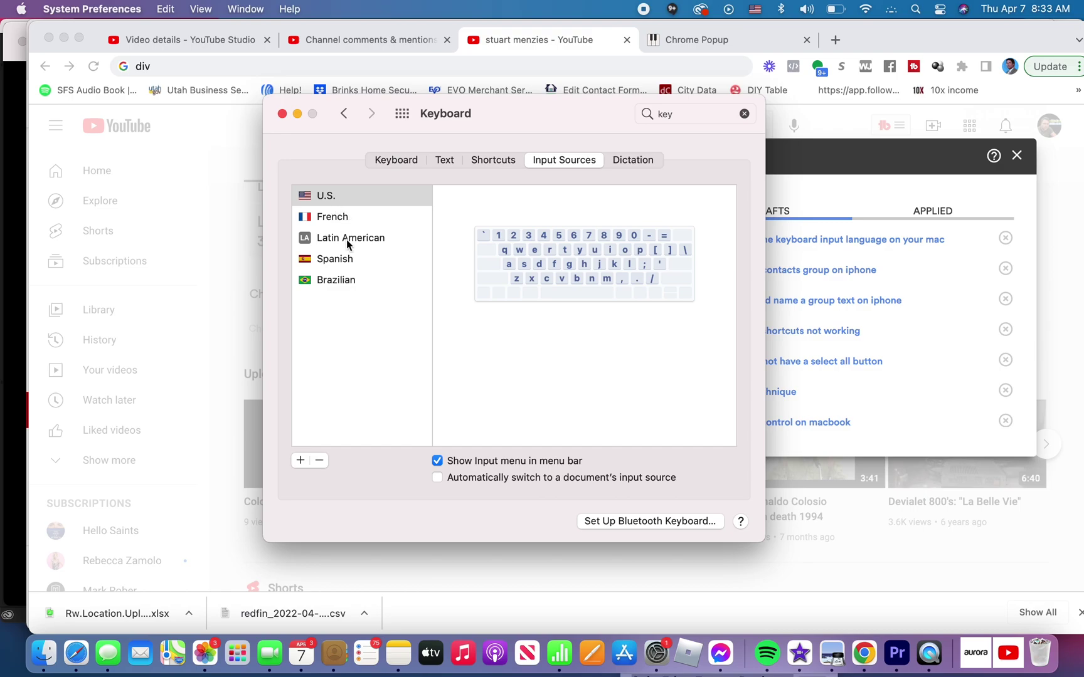
# Add Finnish as a sixth input source, listed between Spanish and Brazilian.
pyautogui.click(302, 461)
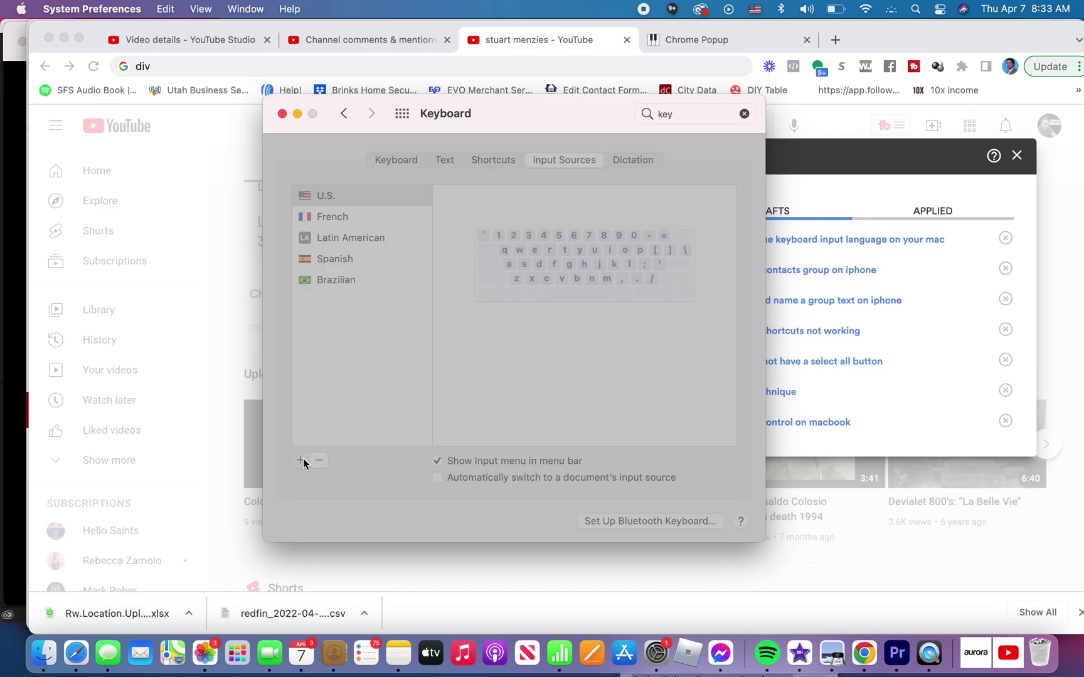
pyautogui.scroll(-1, 392, 348)
pyautogui.scroll(-5, 399, 351)
pyautogui.scroll(-1, 399, 354)
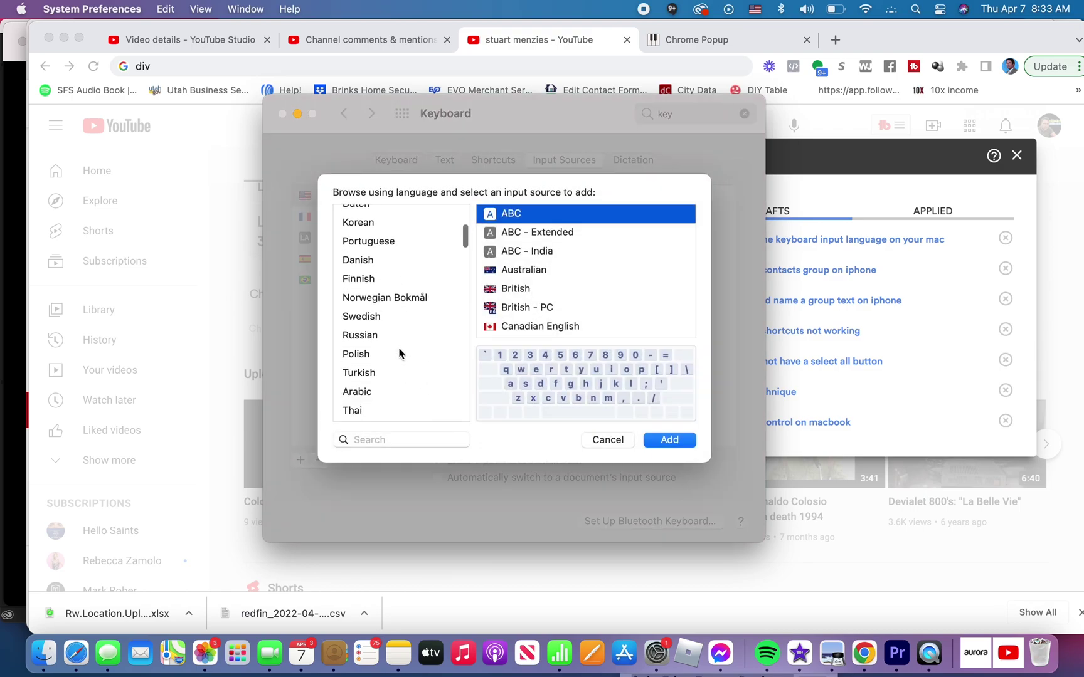
pyautogui.scroll(-1, 399, 353)
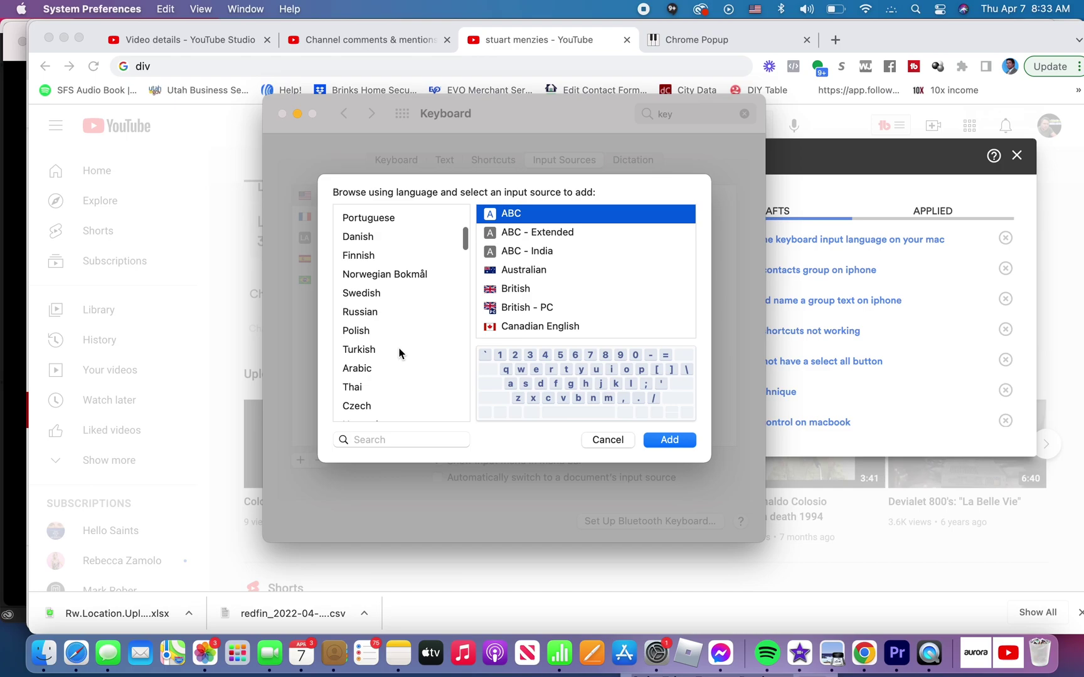
pyautogui.click(394, 255)
pyautogui.click(659, 439)
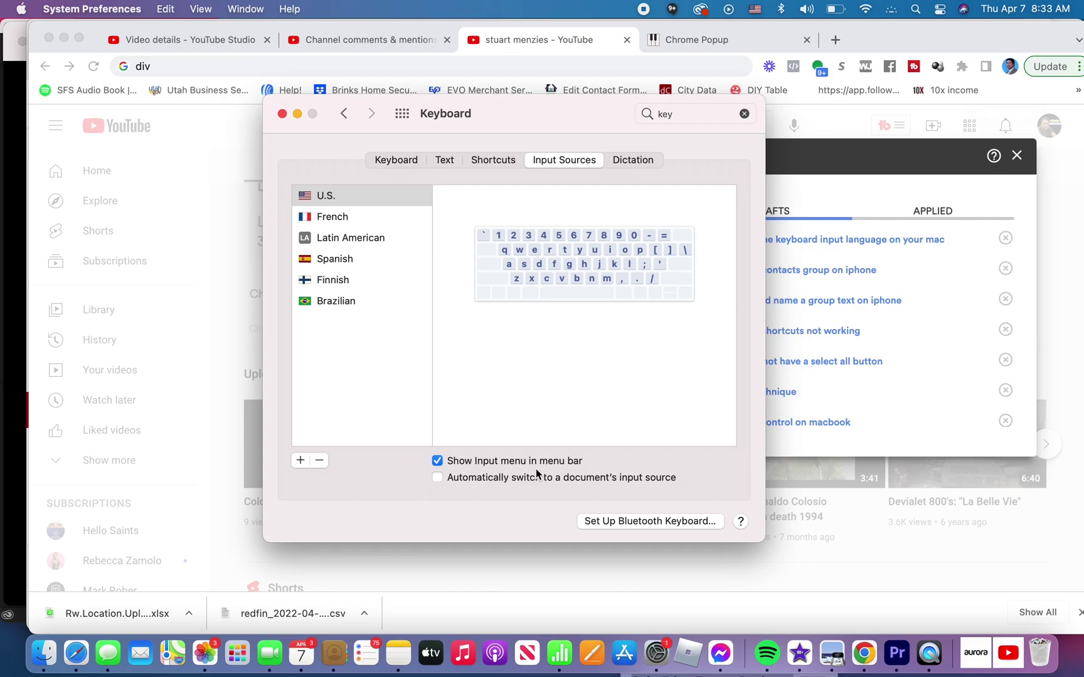
# Check the six sources in the menu-bar input menu, then close the Keyboard window.
pyautogui.click(762, 10)
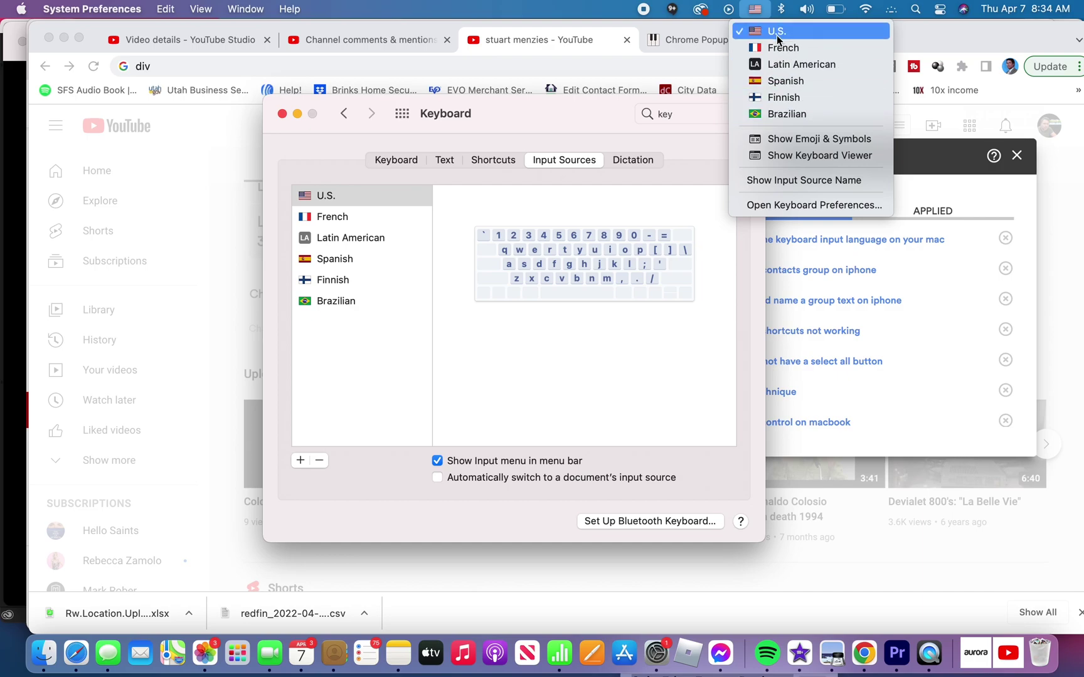
pyautogui.click(535, 126)
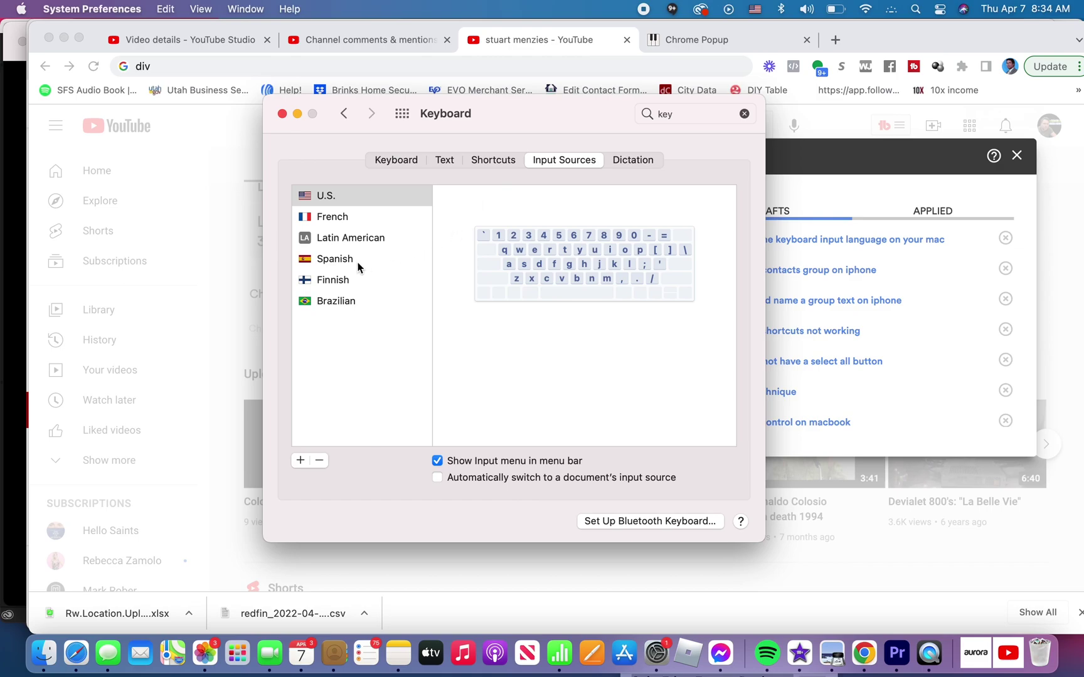
pyautogui.click(346, 303)
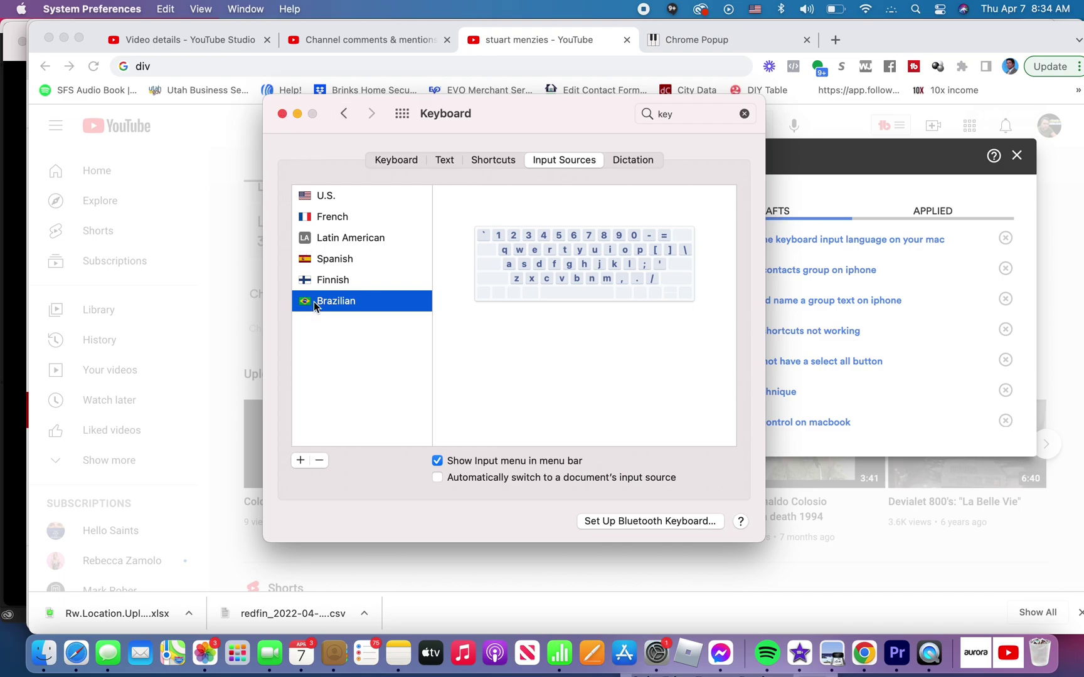
pyautogui.click(283, 113)
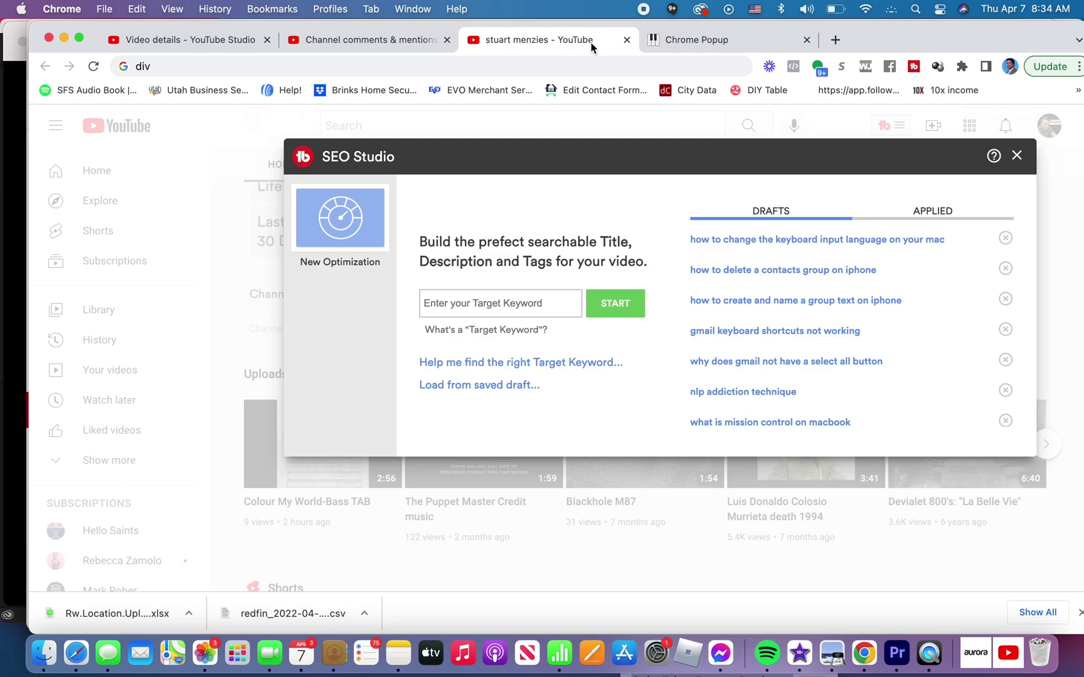
# Switch the input source to Brazilian, back to U.S., then to Spanish.
pyautogui.click(756, 13)
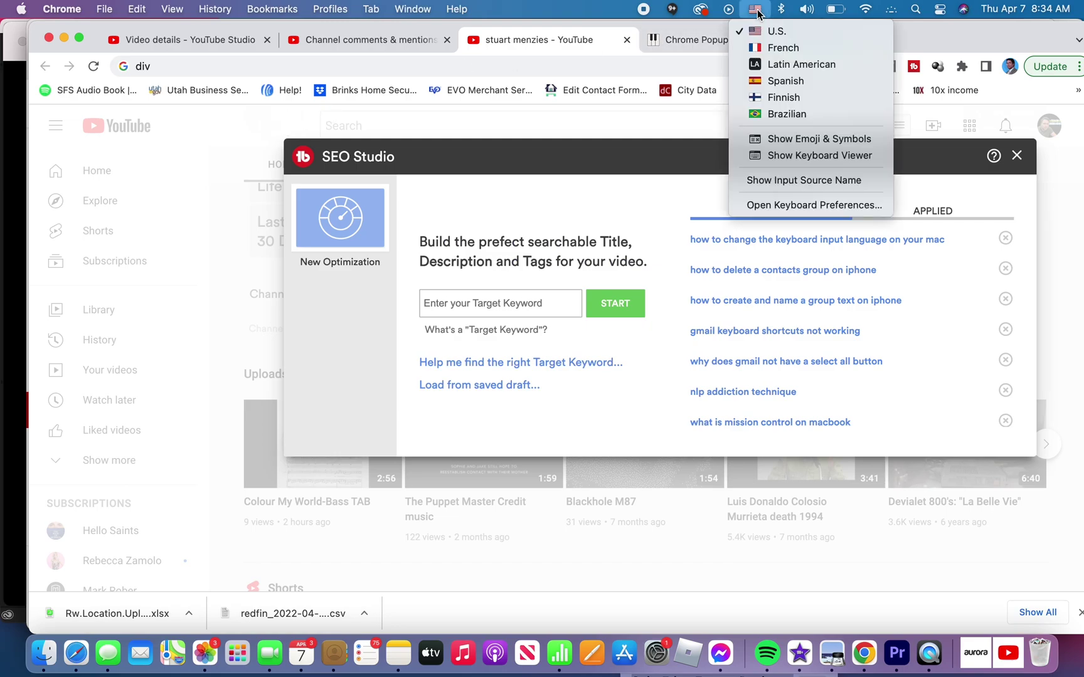
pyautogui.click(770, 109)
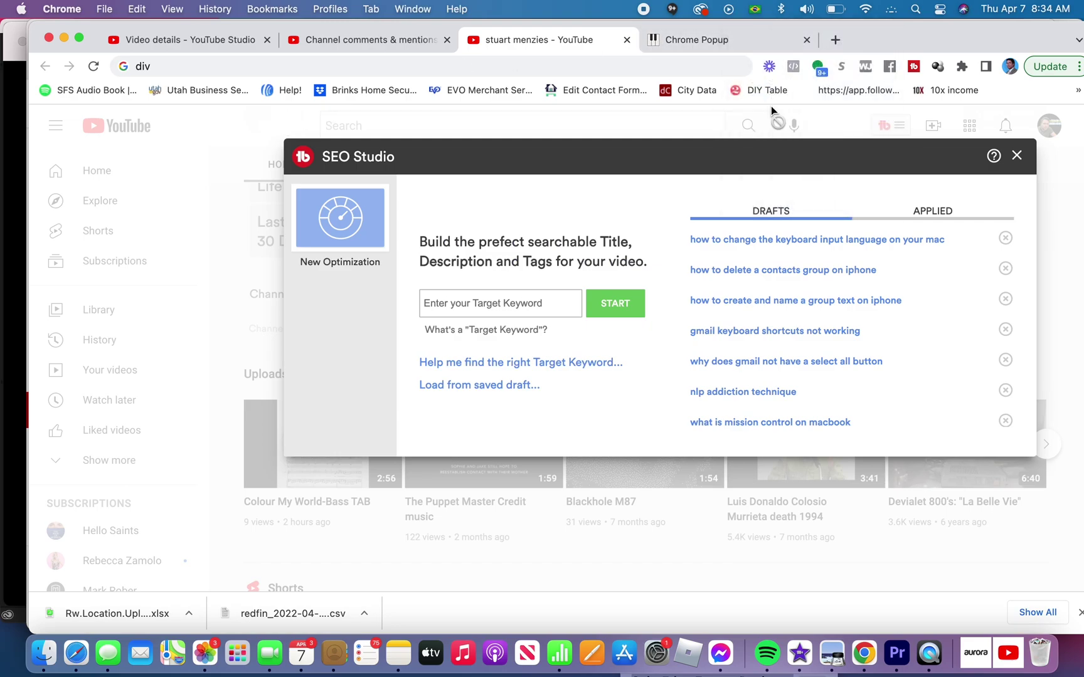
pyautogui.click(756, 10)
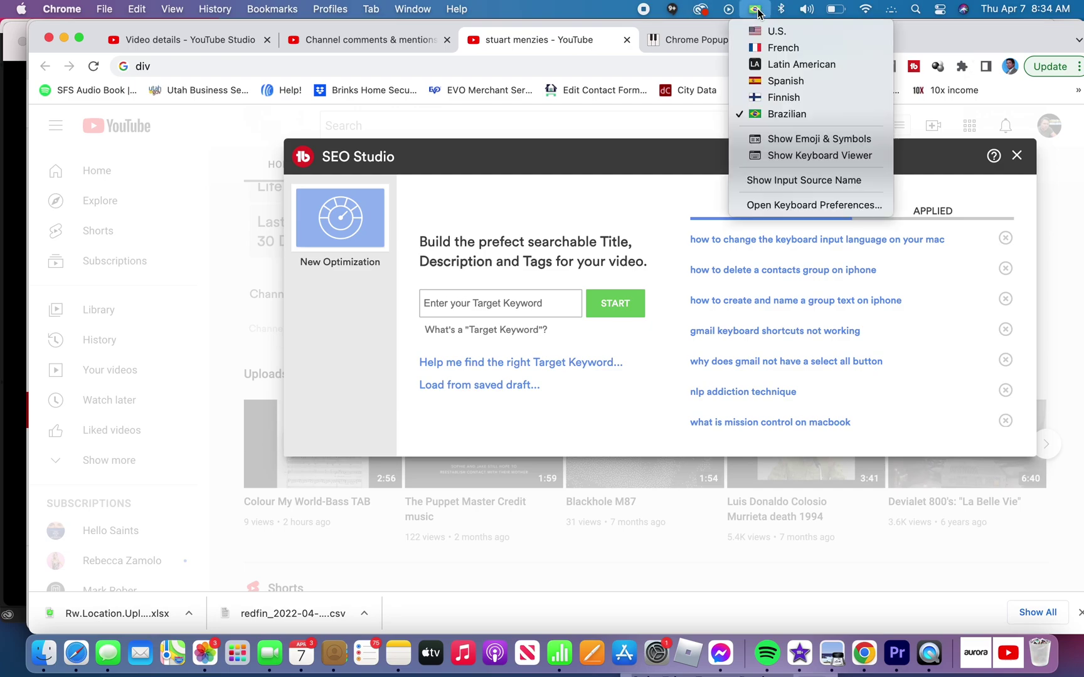
pyautogui.click(776, 34)
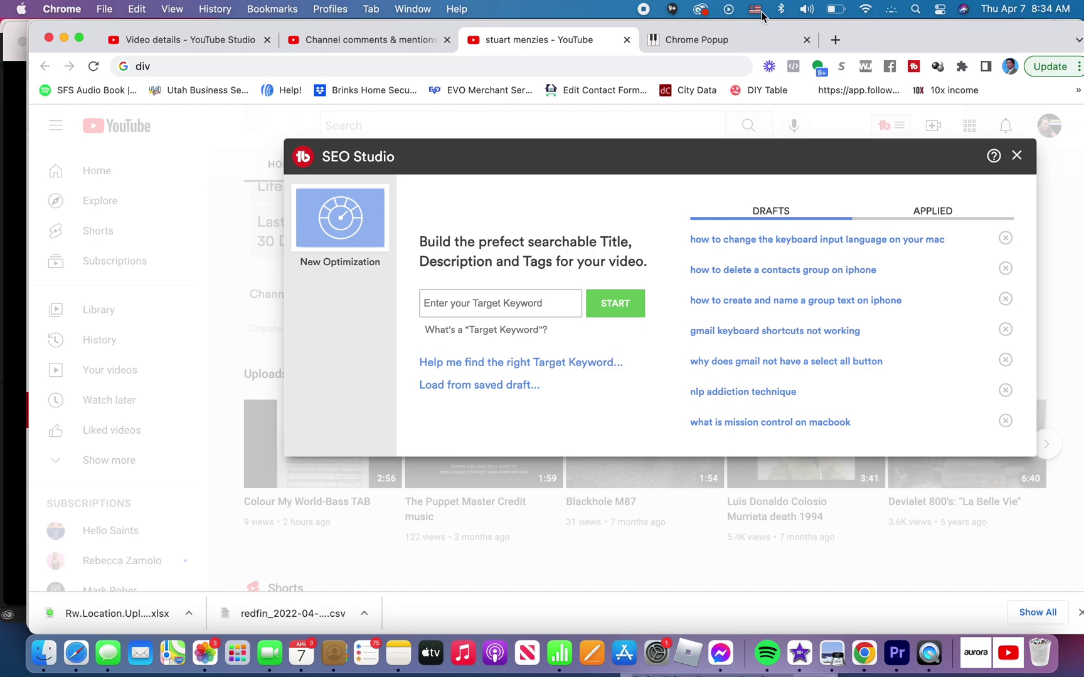
pyautogui.click(761, 11)
pyautogui.click(771, 79)
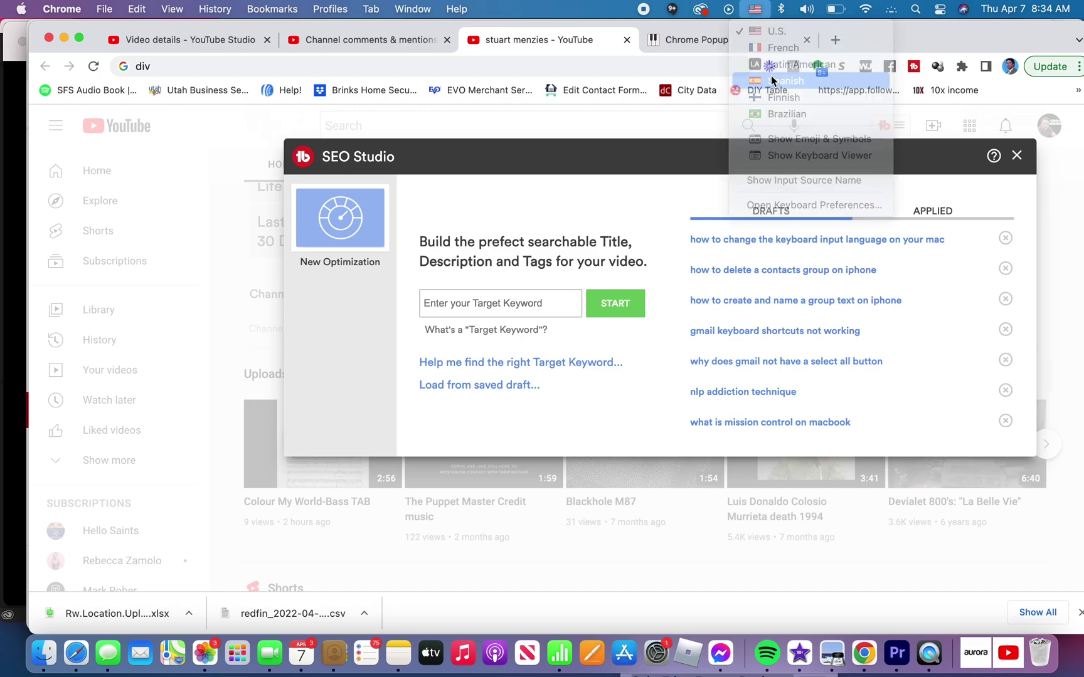